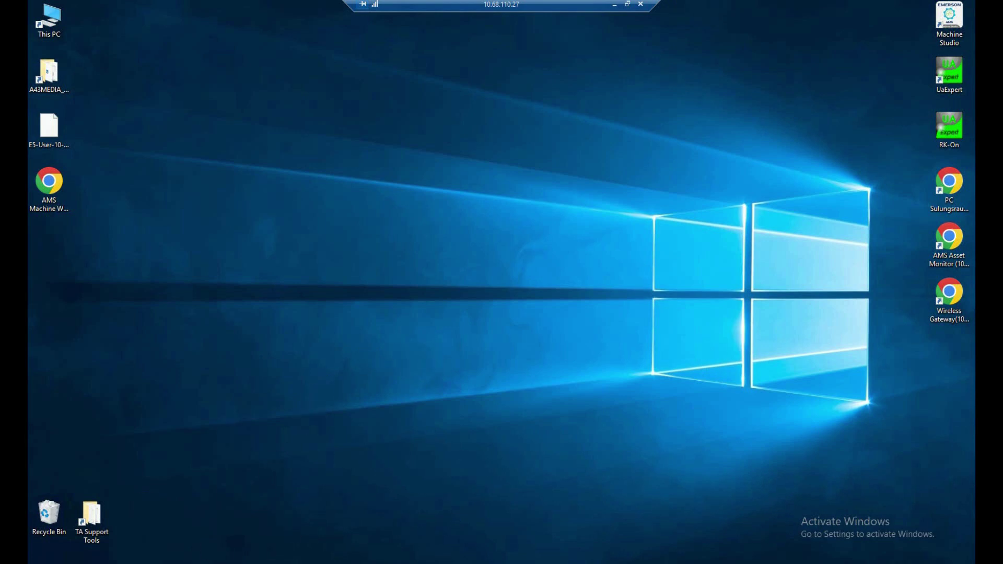
Open the AMS Machine Works system guide PDF at section 2.8.1 Internal — Single Server Scenario, page 17
double_click(49, 183)
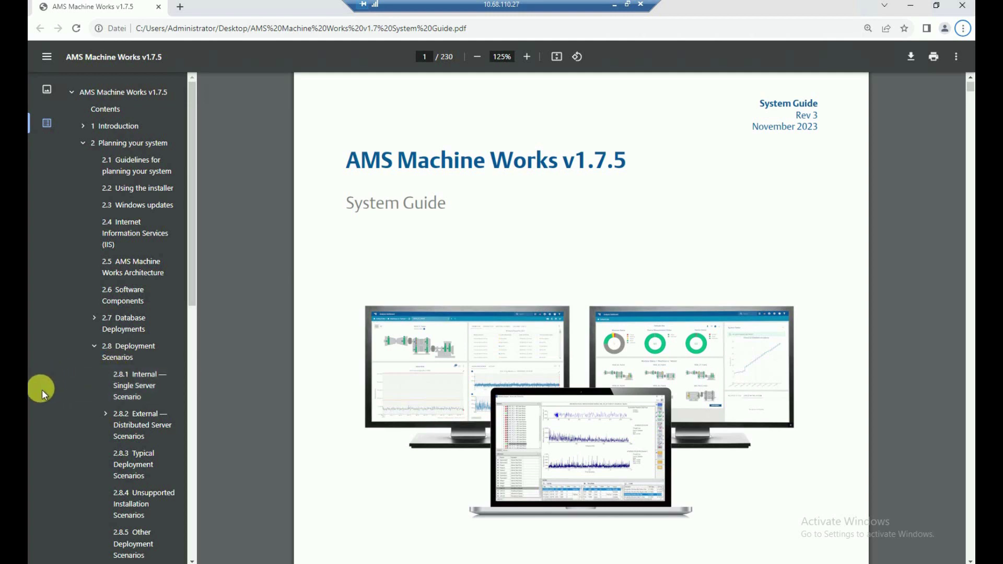
left_click(140, 386)
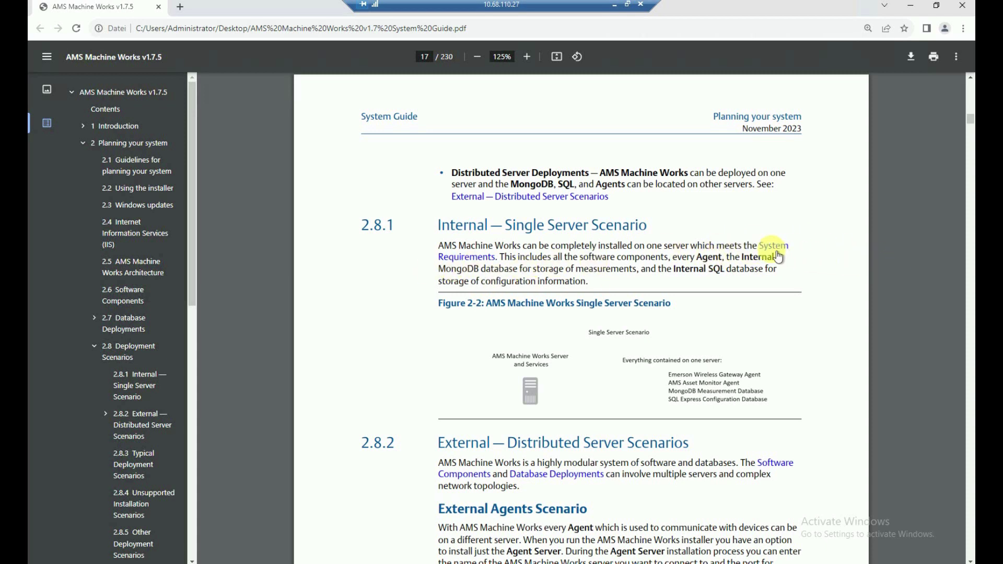
Jump to System Requirements and review the server and Vibration Analyzer Client tables on pages 23–25
left_click(779, 252)
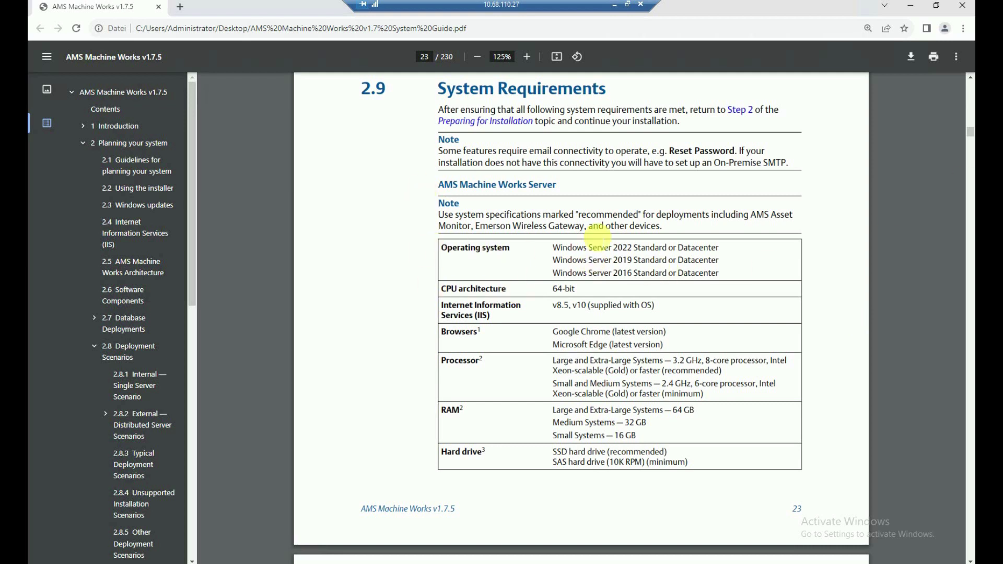
scroll(626, 308, "down", 2)
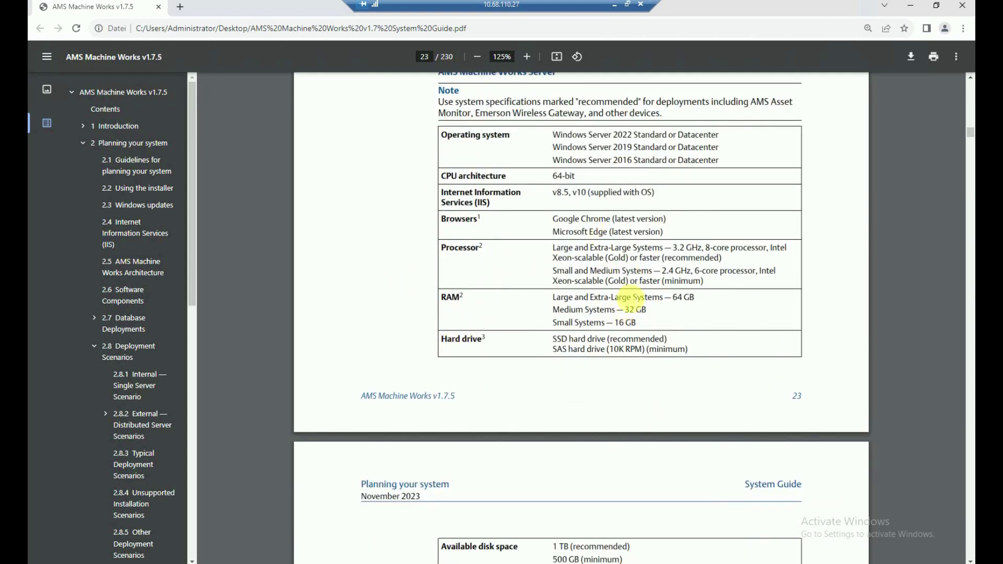
scroll(592, 327, "down", 10)
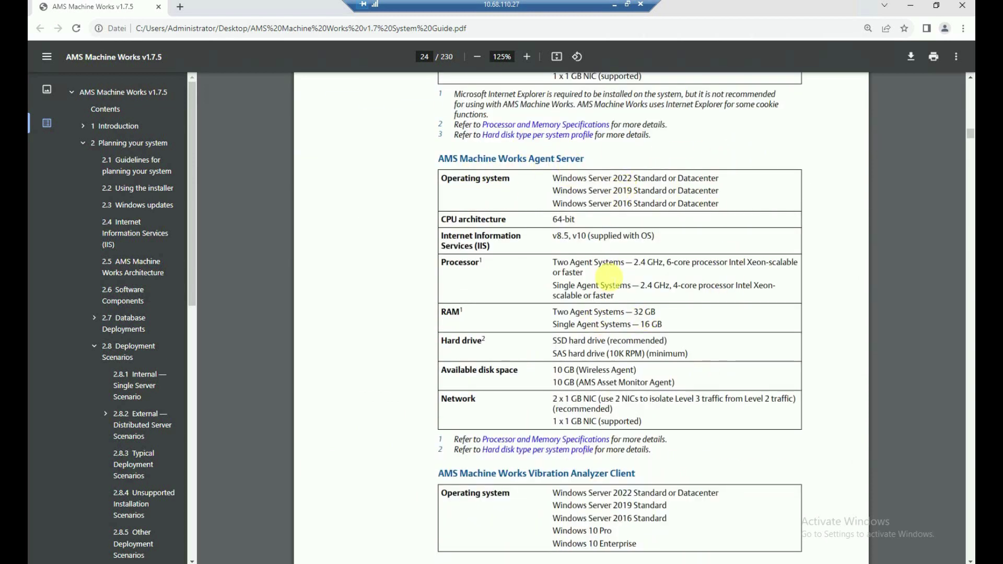
scroll(607, 281, "down", 3)
scroll(606, 282, "down", 6)
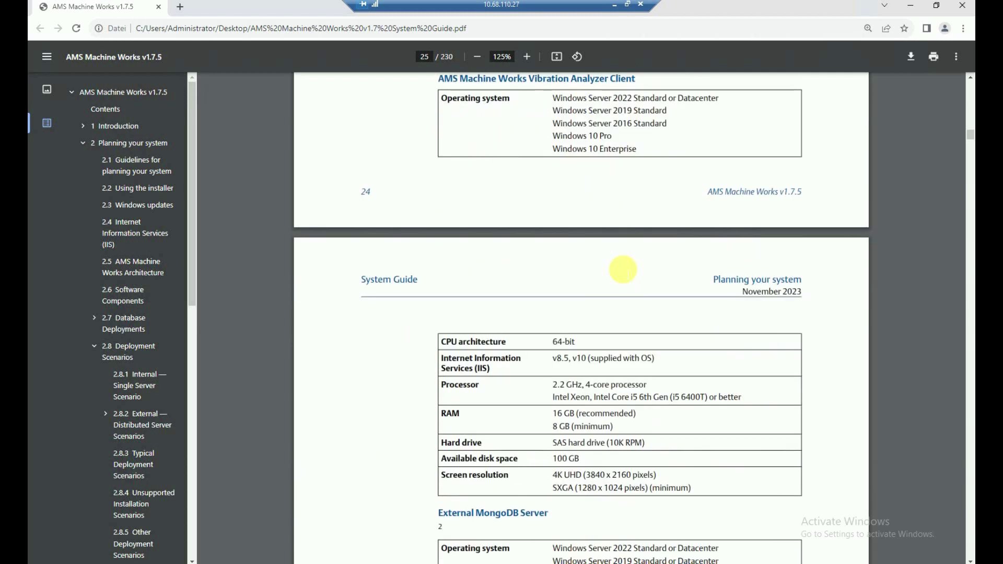
scroll(623, 270, "down", 2)
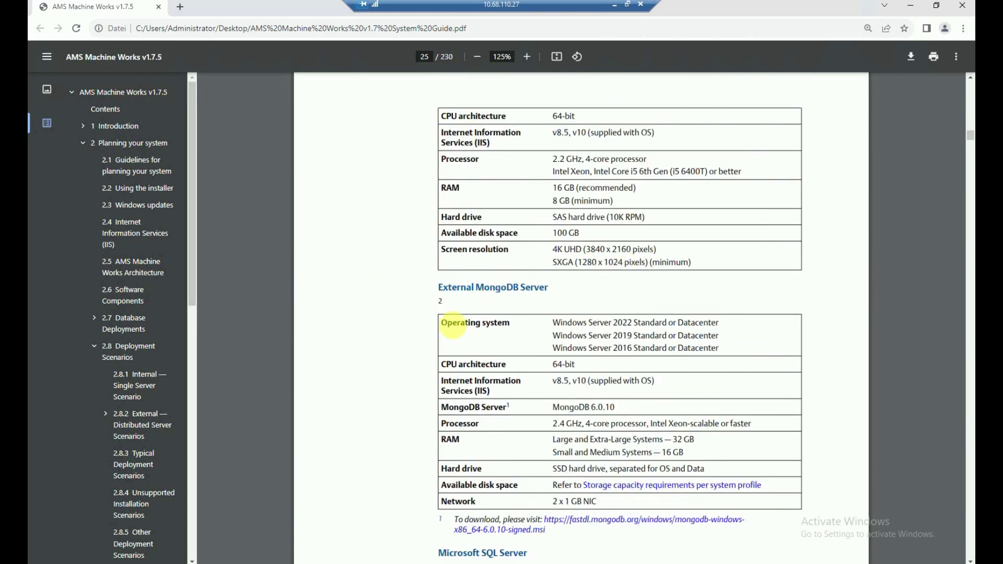
scroll(372, 320, "up", 5)
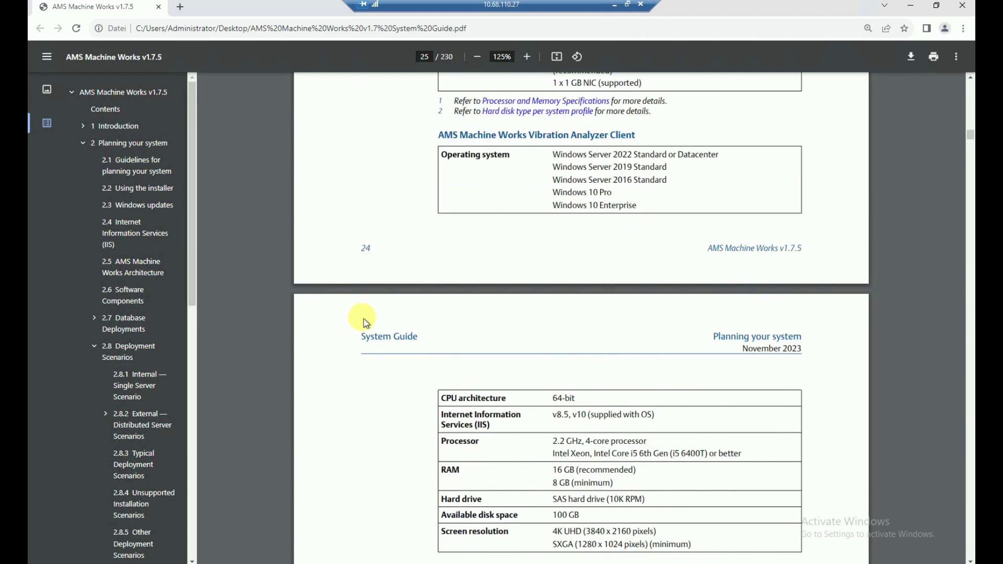
Close the guide, open the A43MEDIA_1.7.5.496 (2) folder and run setup
left_click(159, 7)
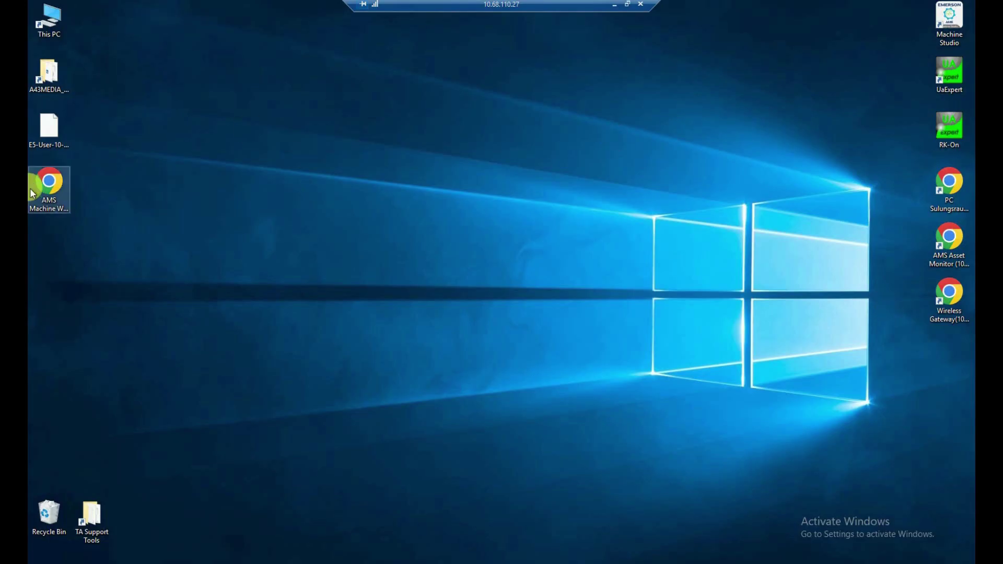
left_click(50, 73)
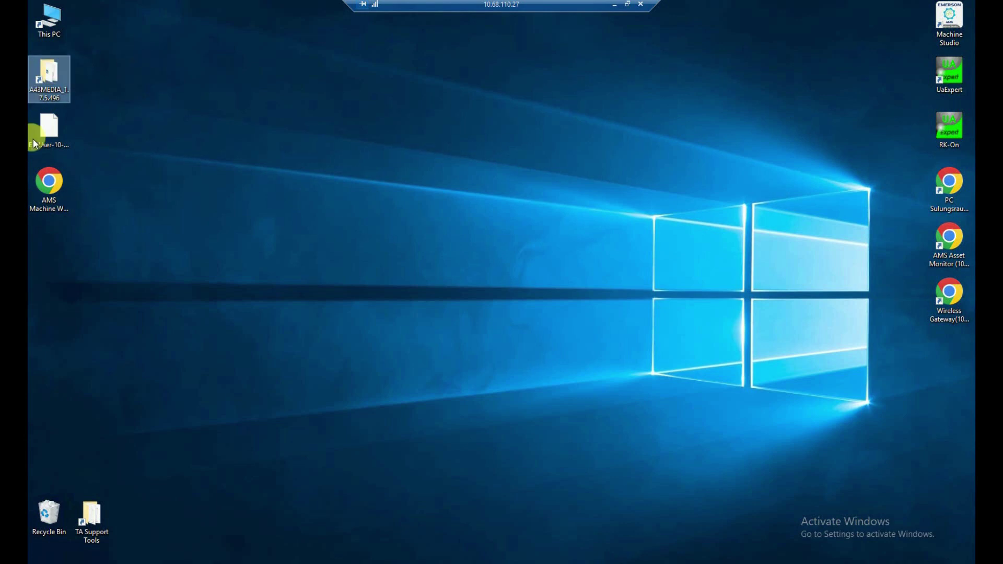
double_click(50, 78)
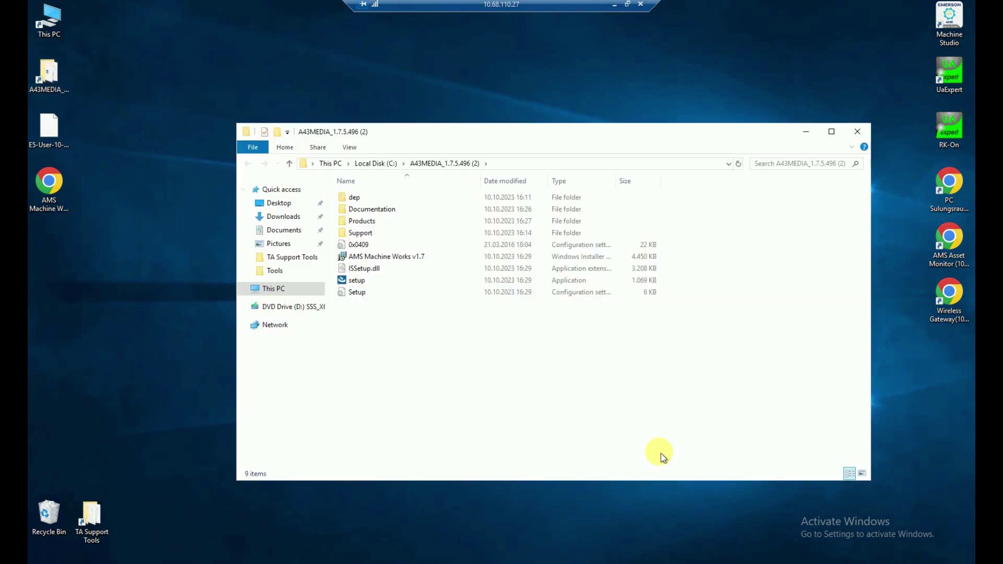
double_click(358, 284)
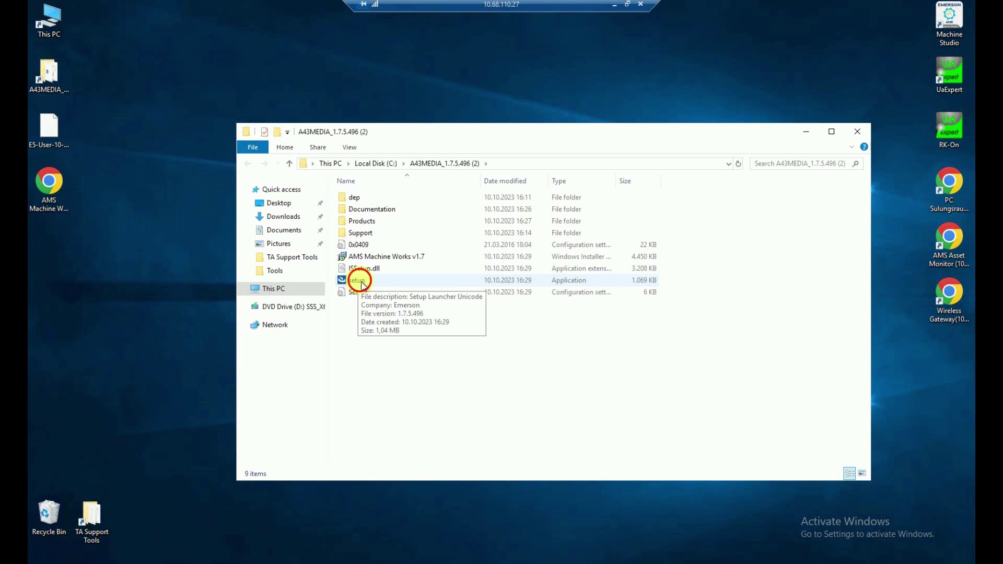
Close the A43MEDIA media folder window while the InstallShield Wizard prepares
left_click(859, 130)
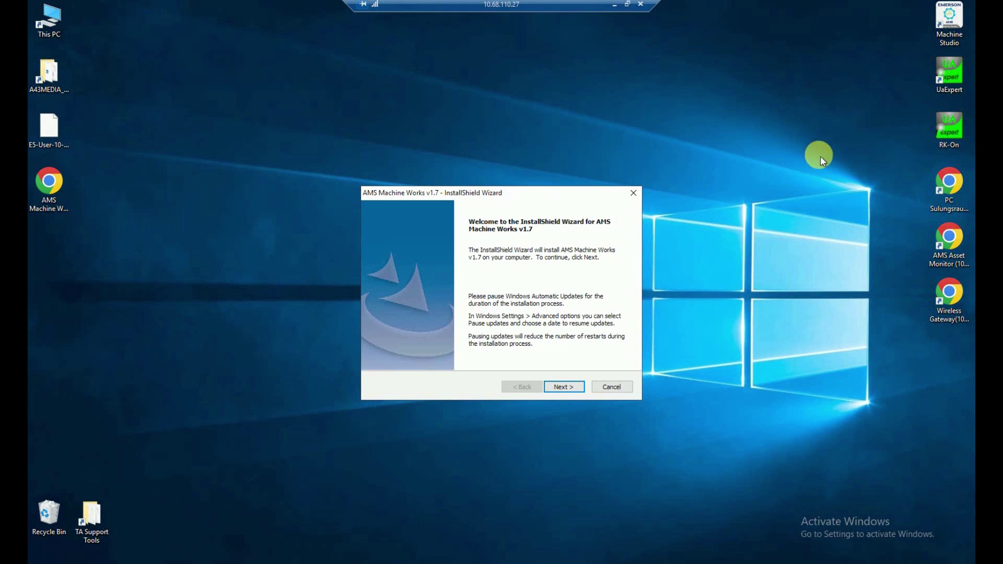
left_click(949, 187)
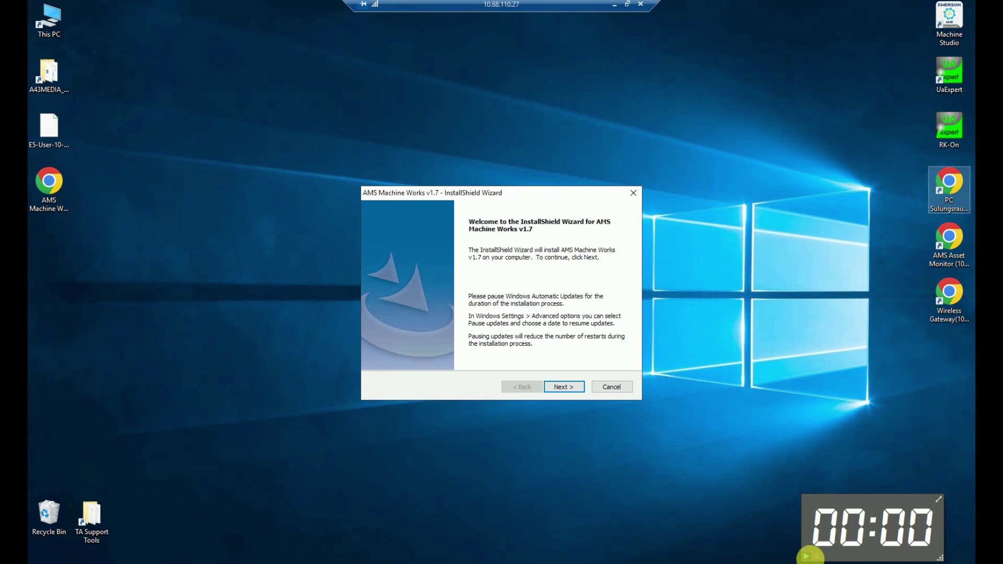
left_click(807, 556)
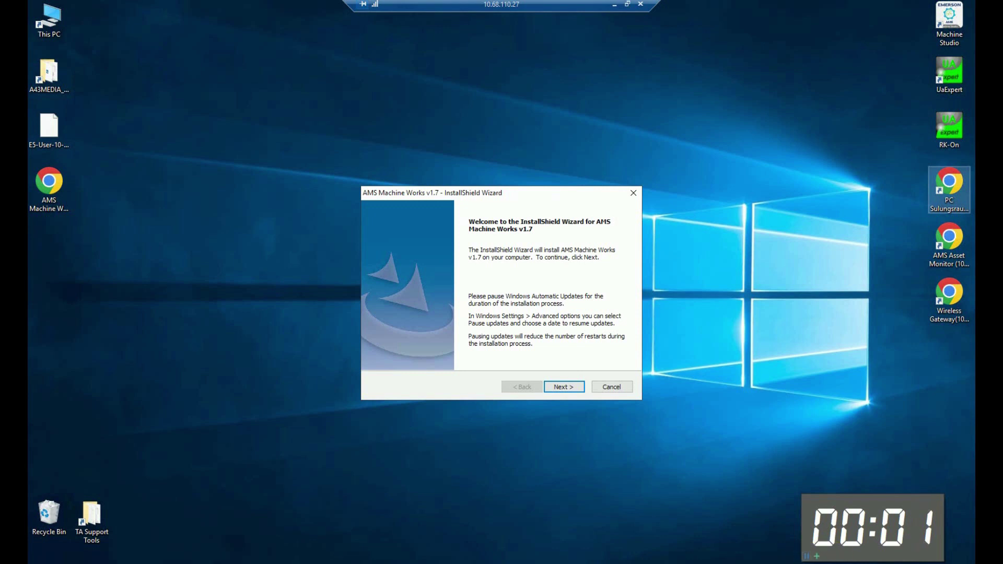
Accept the license agreement and keep AMS Machine Works Server as the server to install
left_click(564, 387)
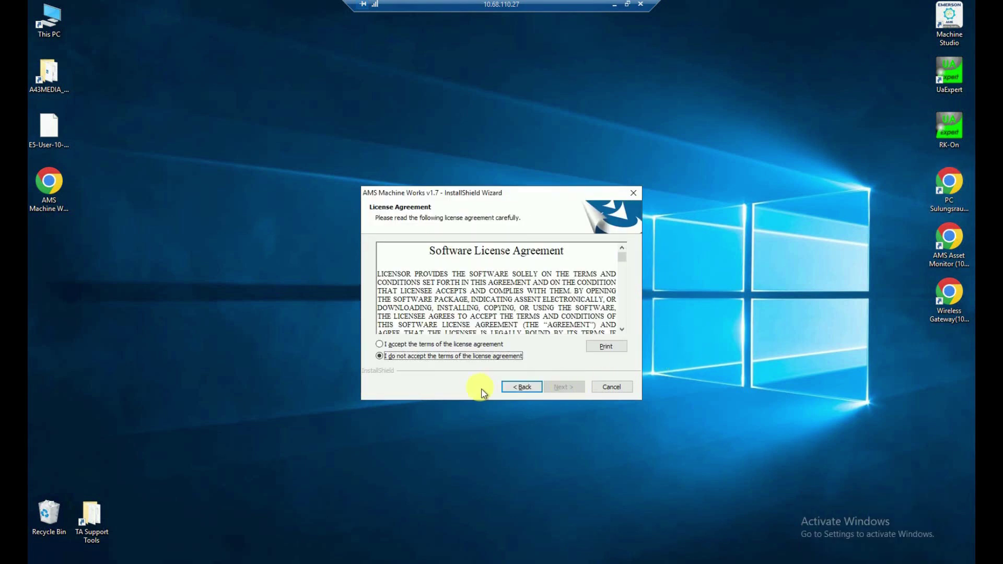
left_click(407, 345)
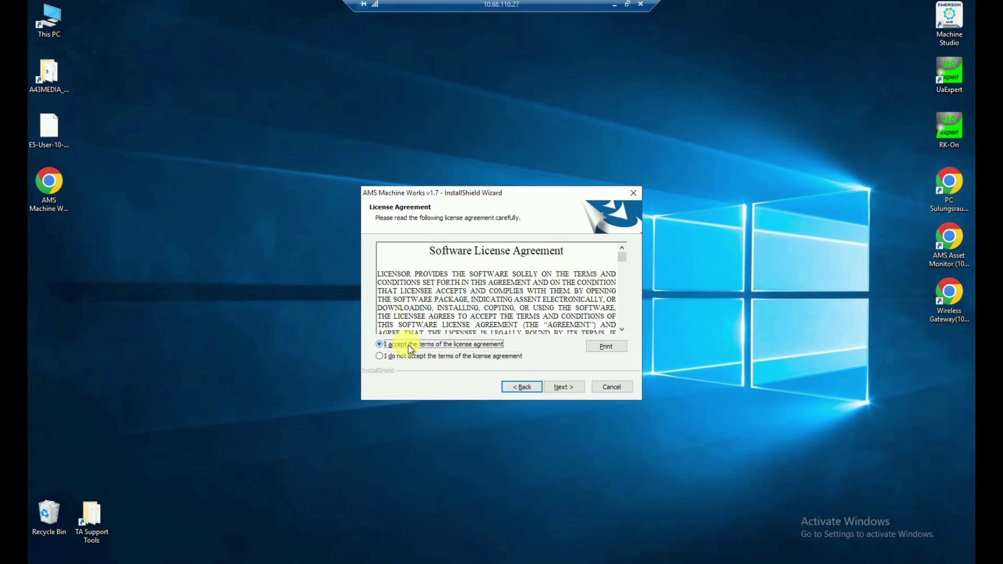
left_click(568, 392)
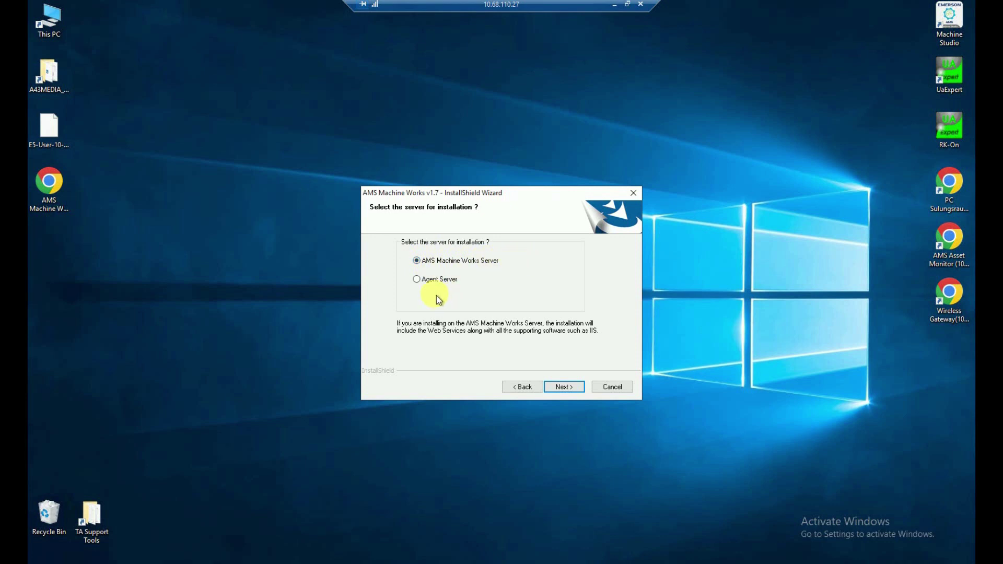
left_click(572, 388)
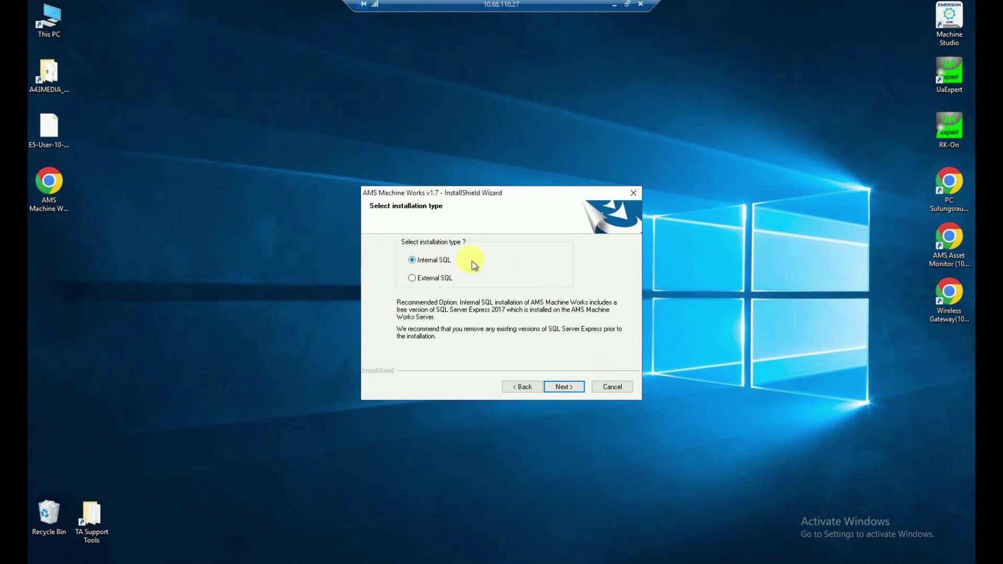
Confirm Internal SQL with default SQL passwords, the internal Mongo database and install drive C
left_click(566, 387)
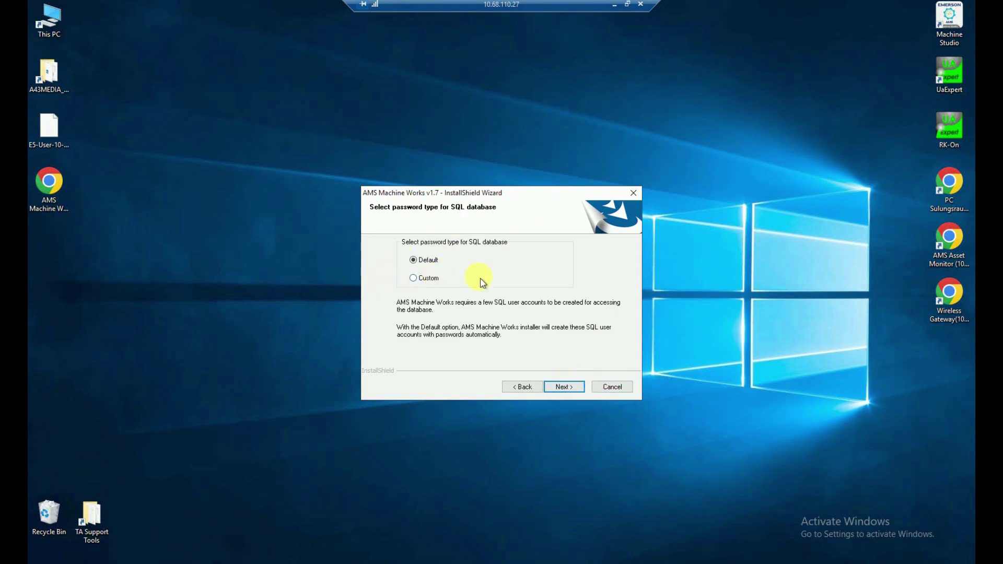
left_click(571, 391)
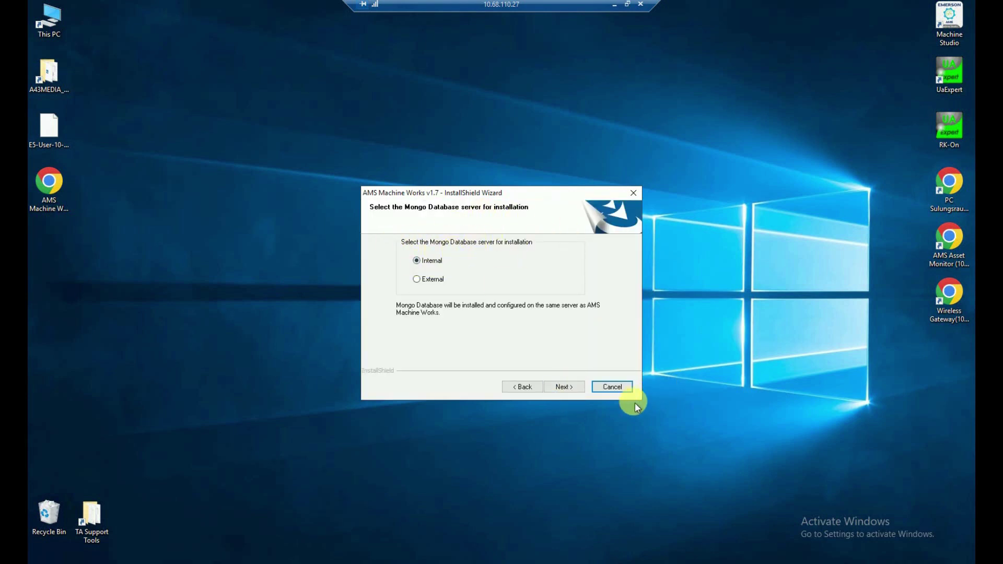
left_click(571, 391)
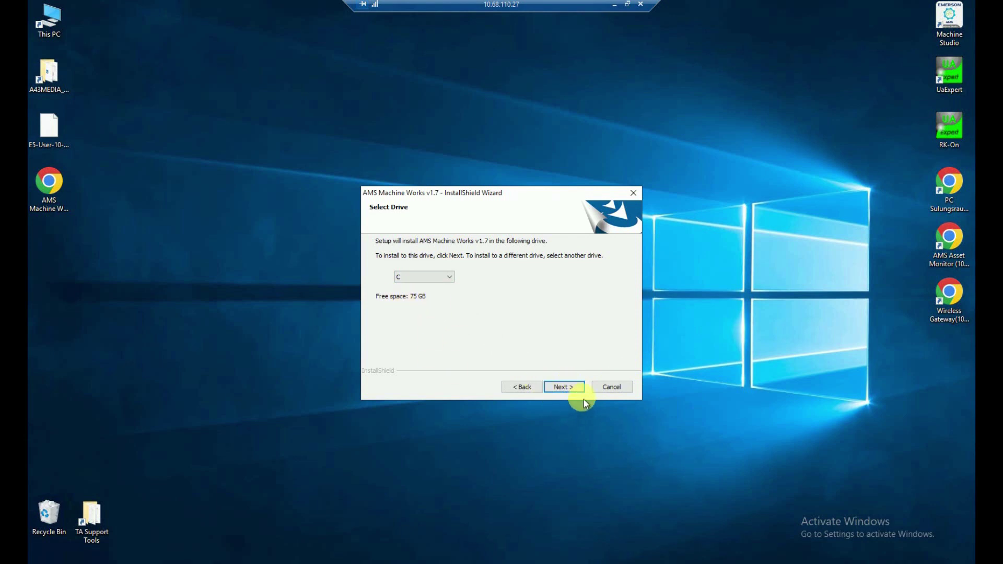
left_click(575, 390)
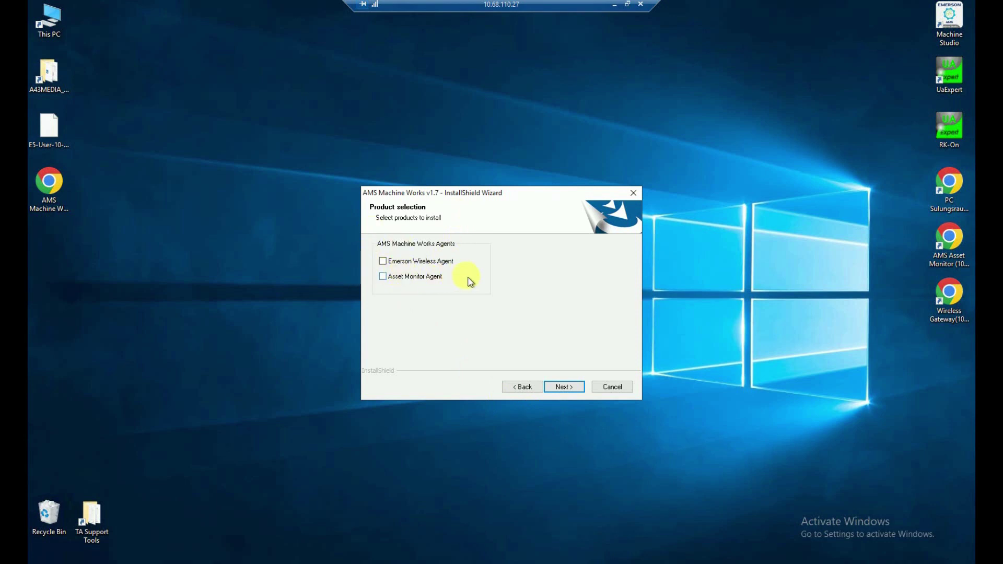
Select the Emerson Wireless Agent and Asset Monitor Agent products and continue
left_click(384, 262)
left_click(383, 277)
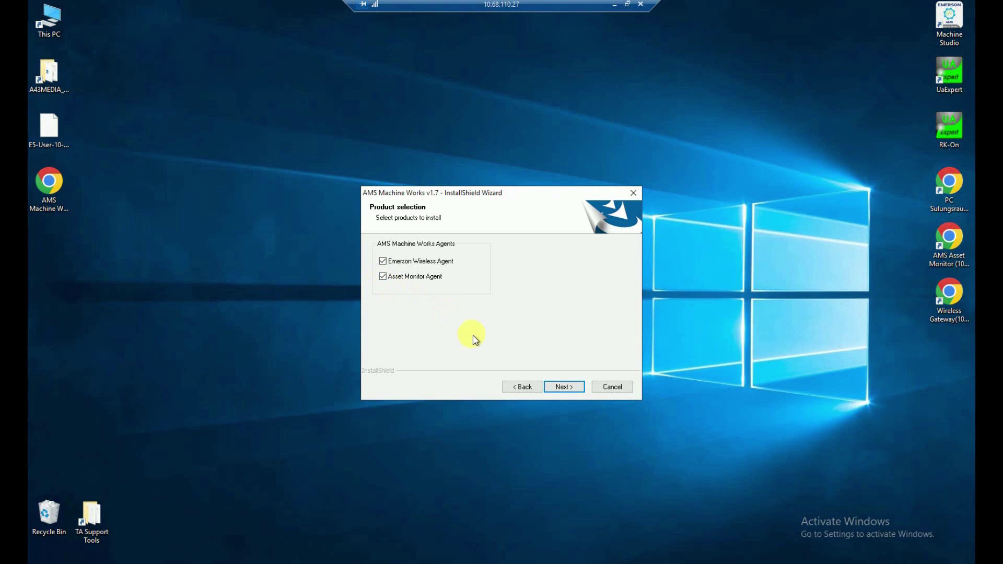
left_click(581, 389)
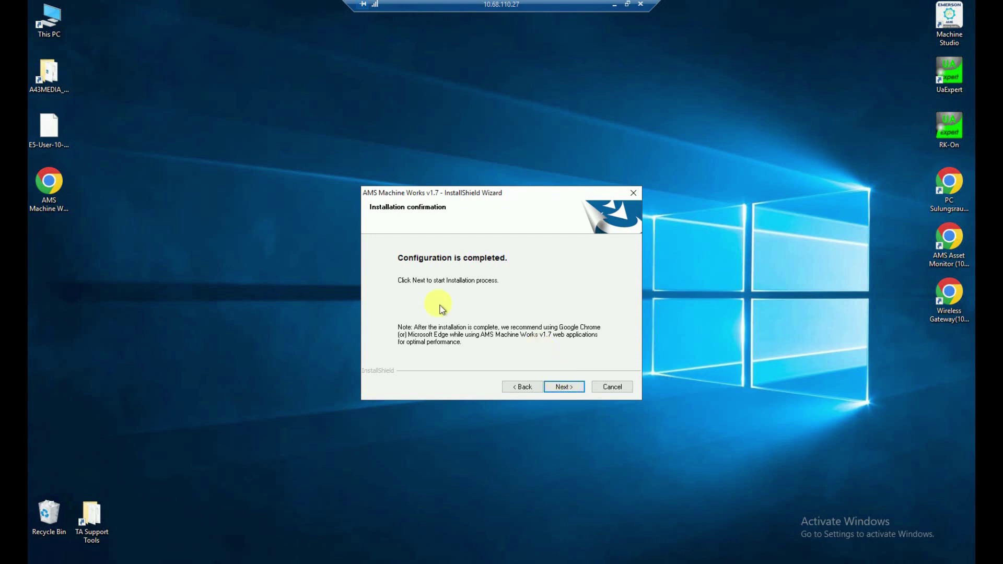
Start the installation, then reboot the server and dismiss the sign-out warning
left_click(569, 390)
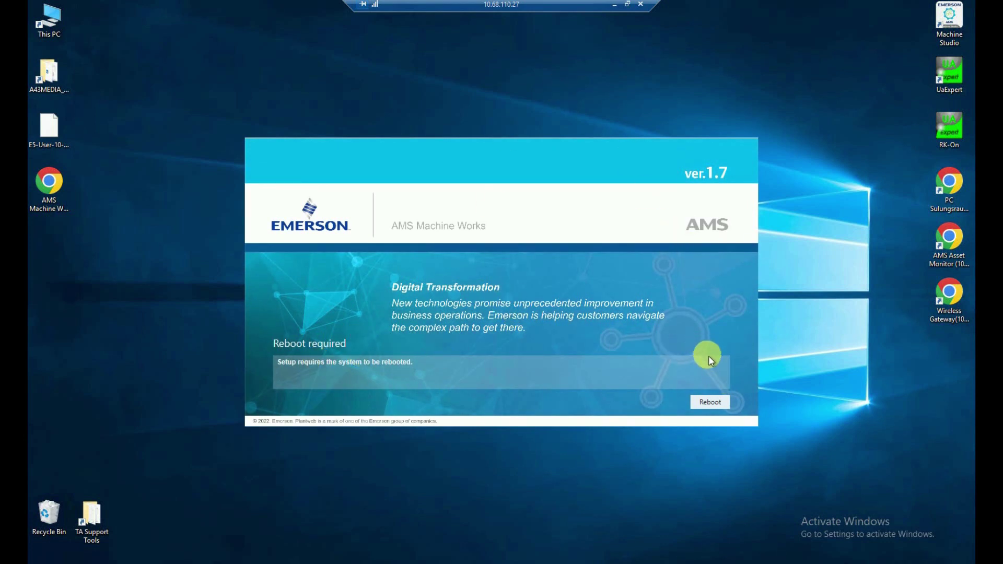
left_click(711, 402)
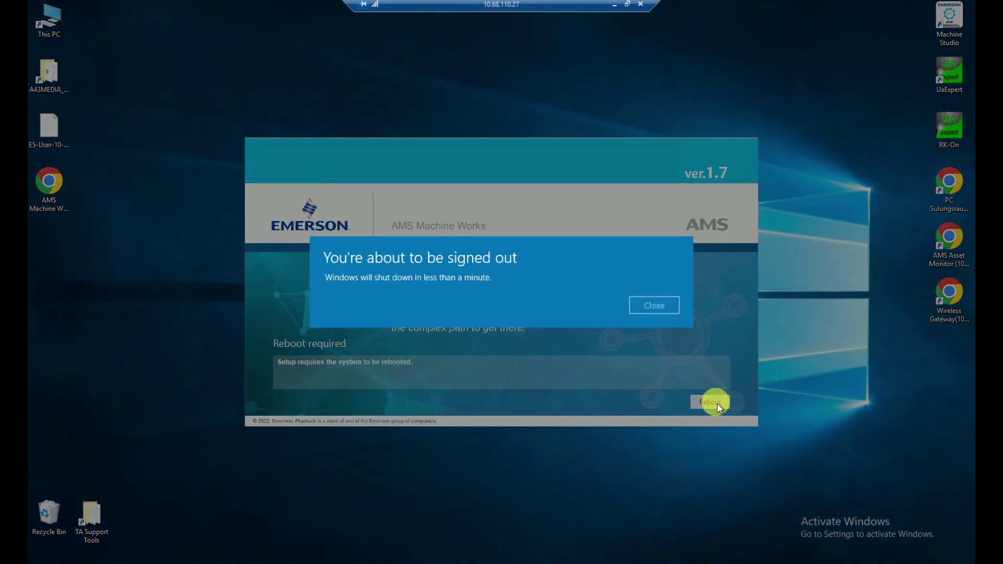
left_click(660, 306)
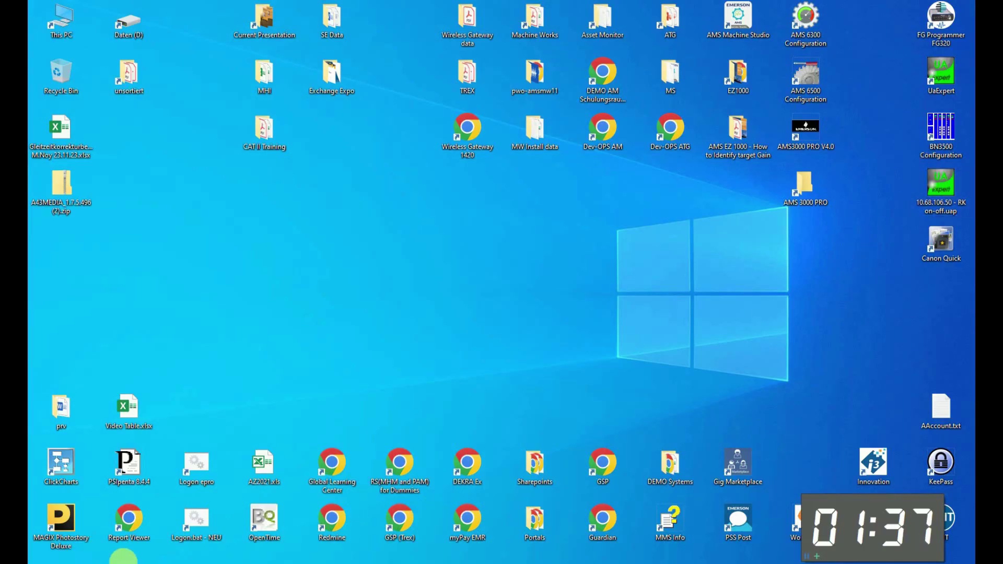
Reconnect through Remote Desktop Connection to 10.68.110.27, entering the account password
left_click(40, 561)
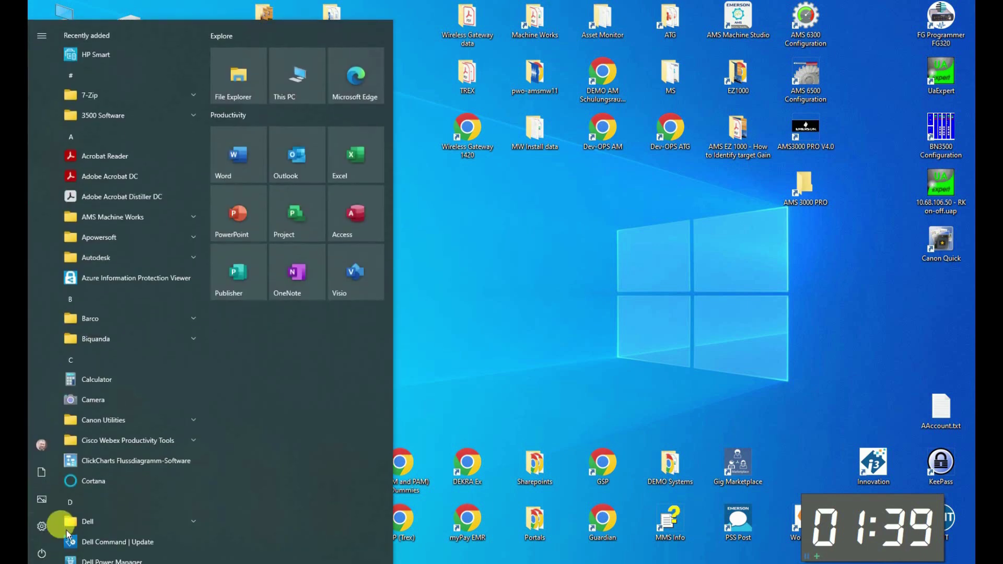
left_click(84, 557)
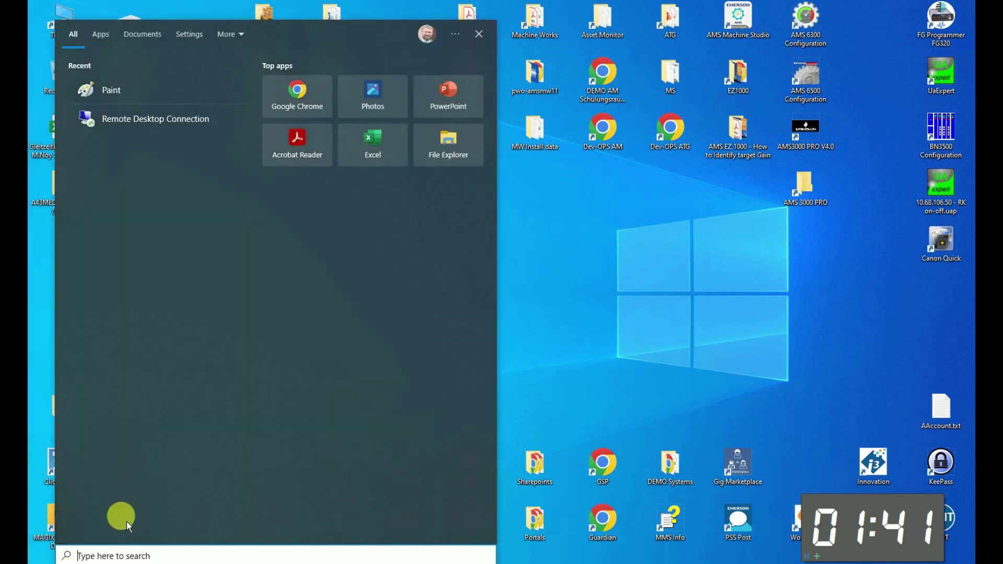
left_click(143, 128)
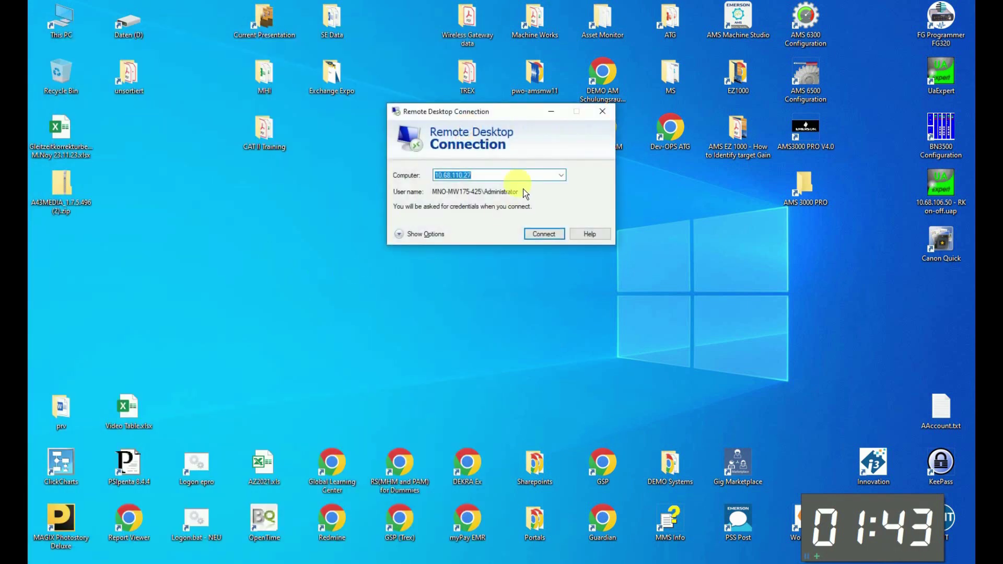
left_click(544, 233)
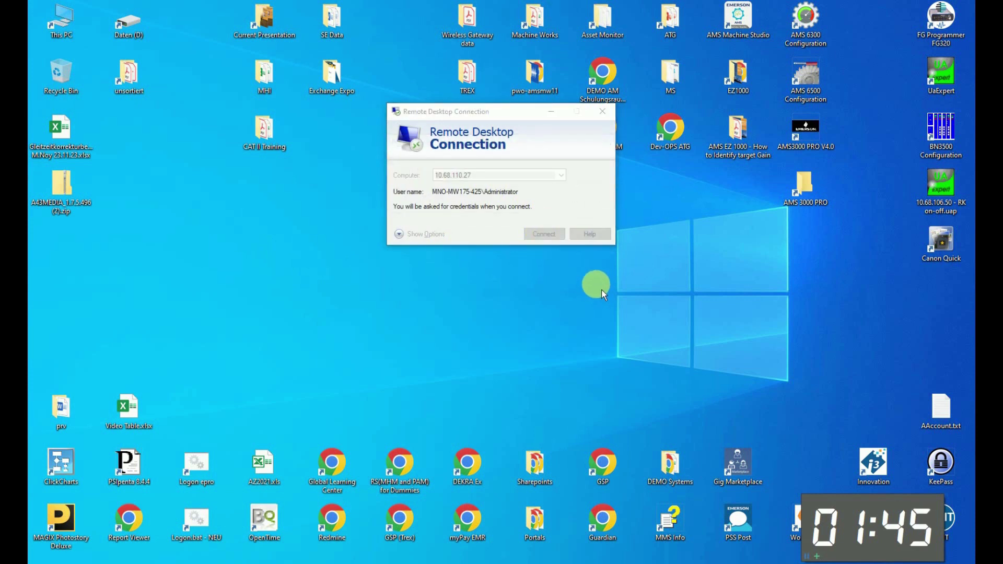
type("*******")
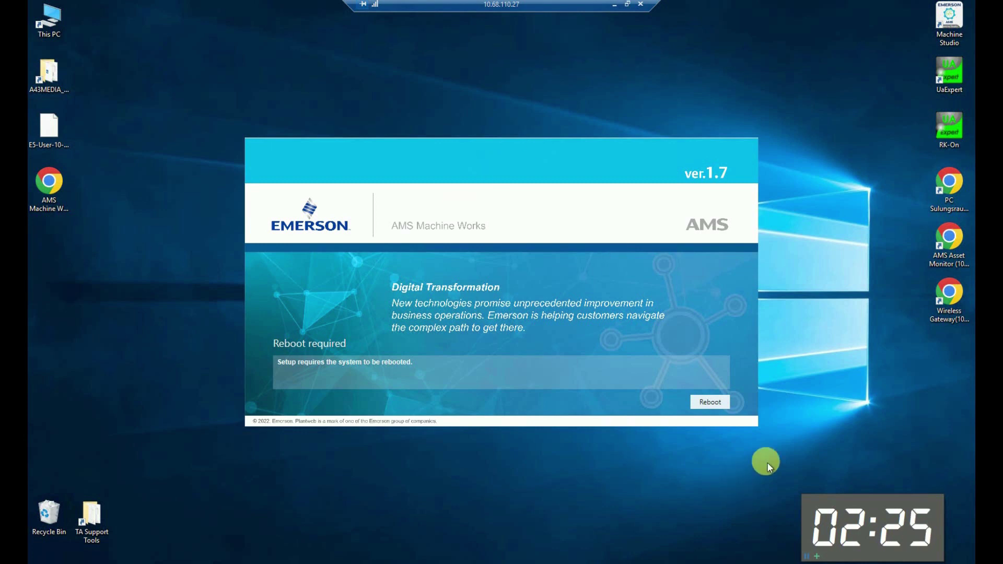
Reboot the server a second time and dismiss the sign-out warning
left_click(713, 404)
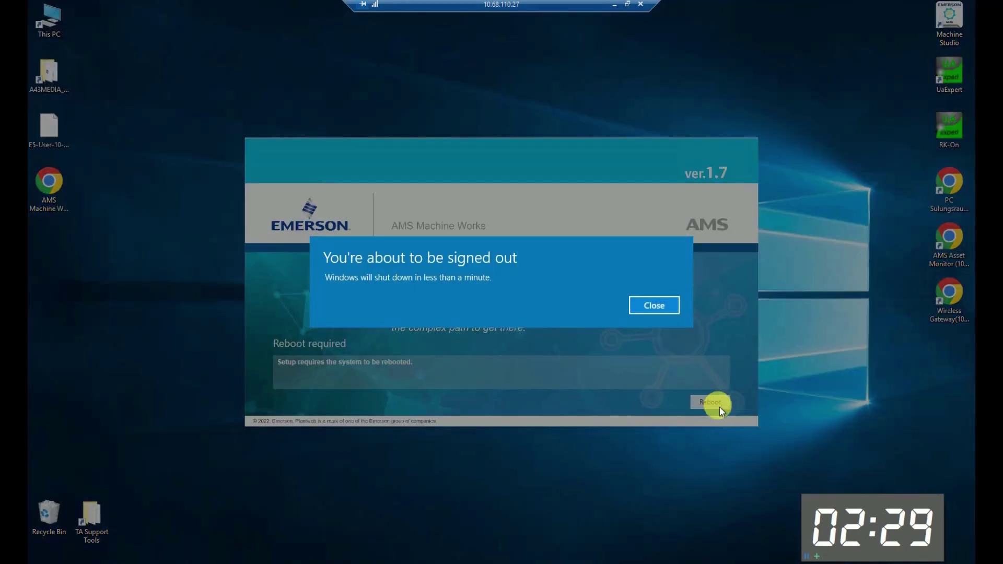
left_click(661, 306)
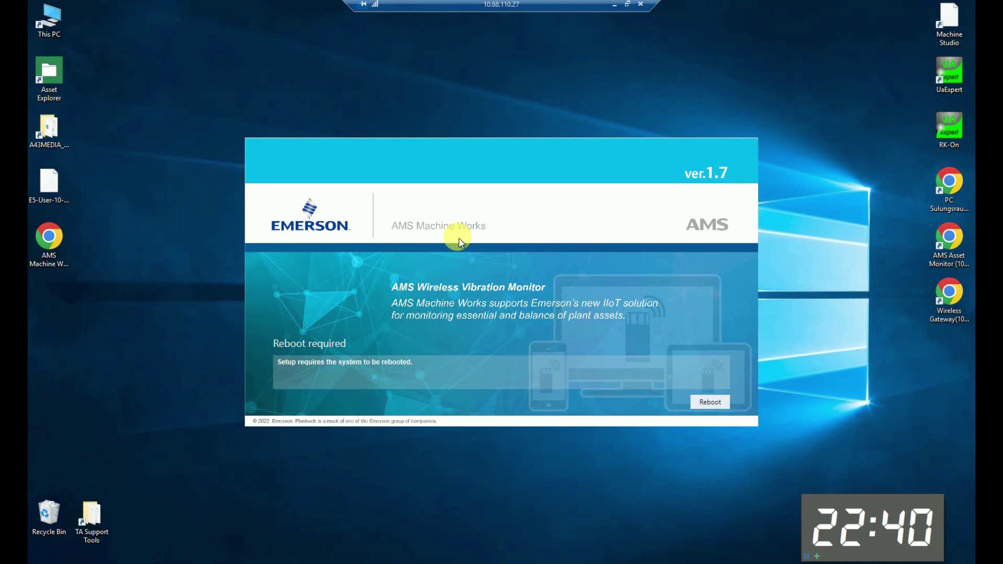
Reboot the server again at the .NET Core configuration stage, dismissing the sign-out warning
left_click(712, 405)
left_click(654, 308)
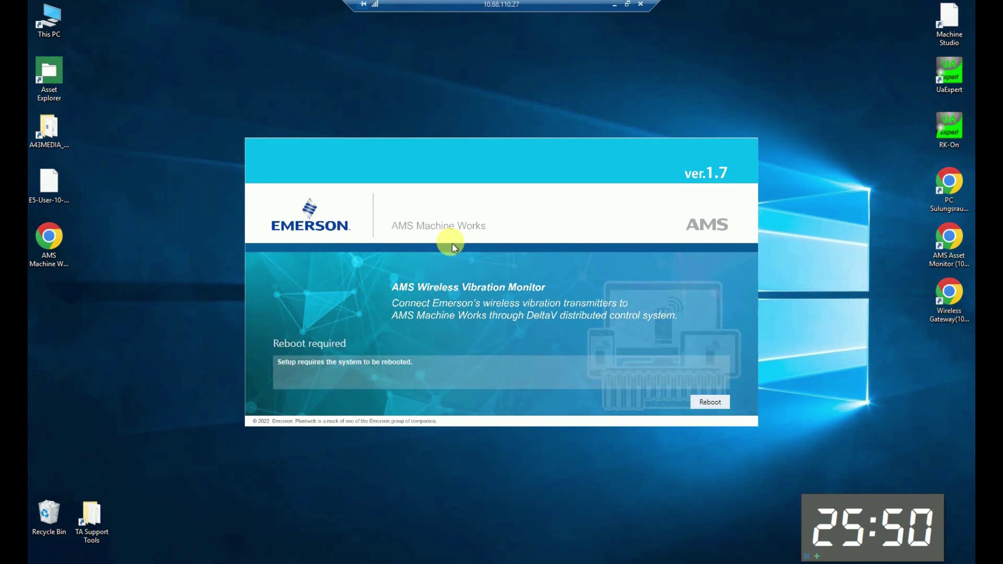
Perform the final server reboot after Setup completed, dismissing the sign-out warning
left_click(711, 403)
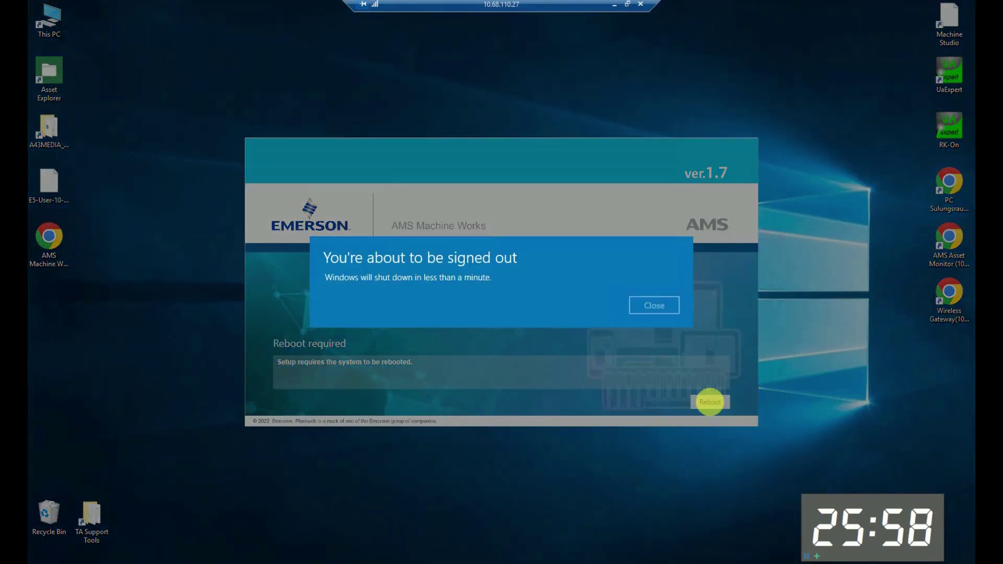
left_click(654, 305)
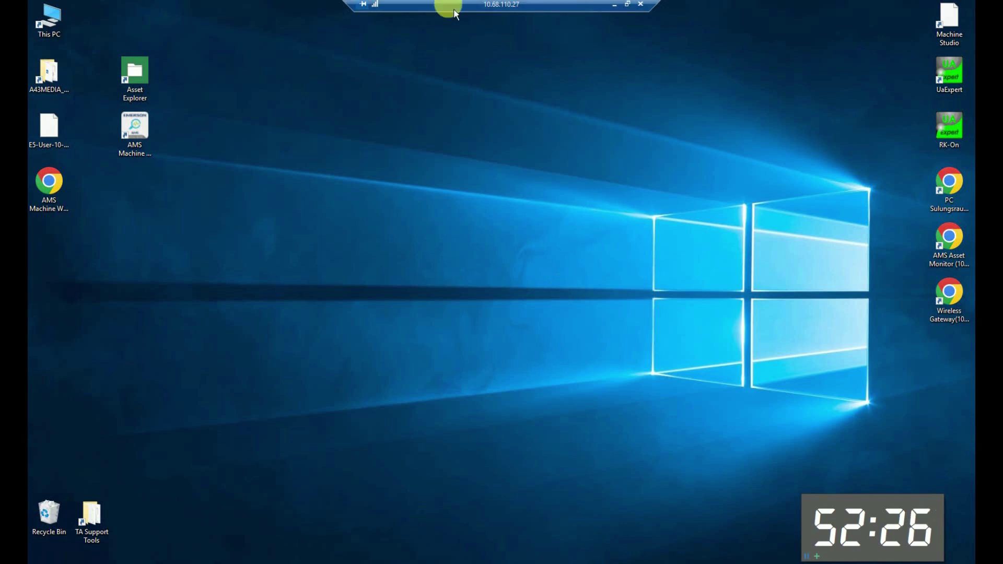
left_click(135, 130)
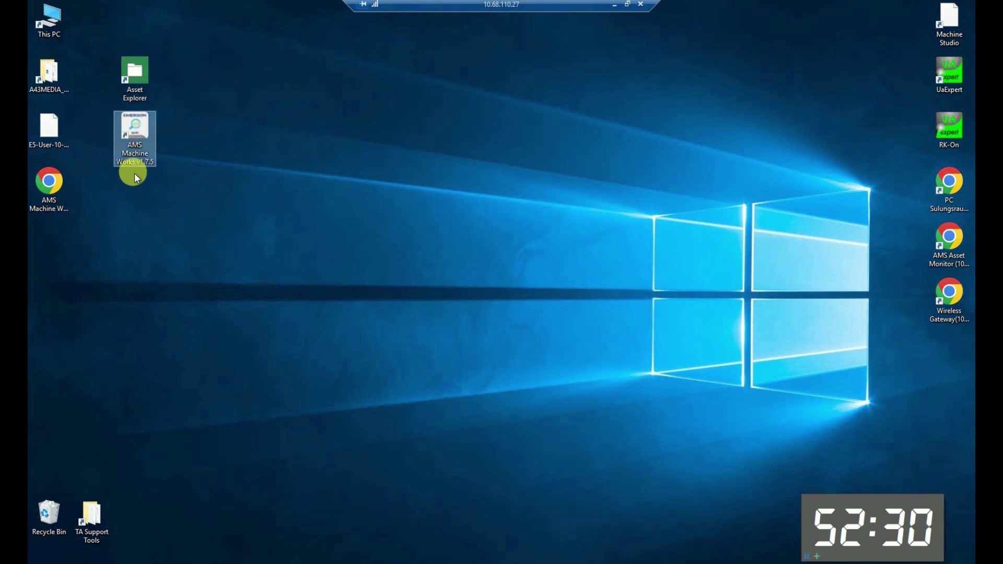